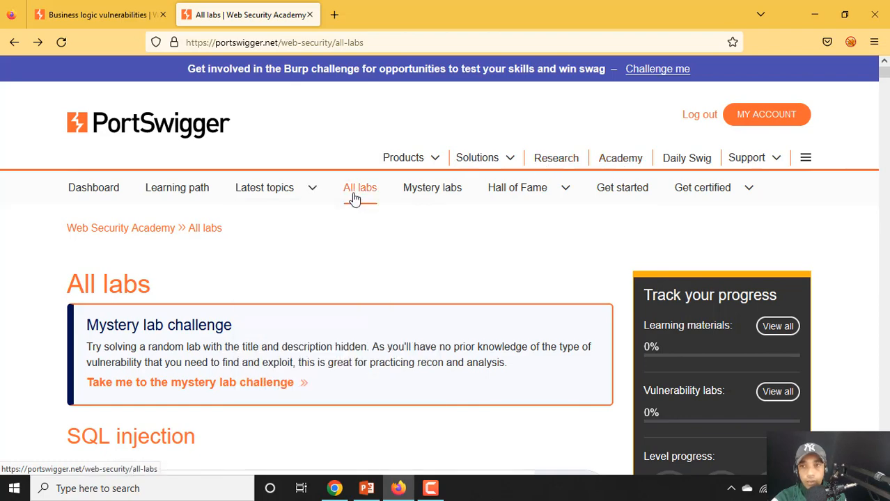
# Open the "Excessive trust in client-side controls" lab from the Business logic vulnerabilities section of the labs list.
pyautogui.moveTo(885, 77); pyautogui.dragTo(885, 389)
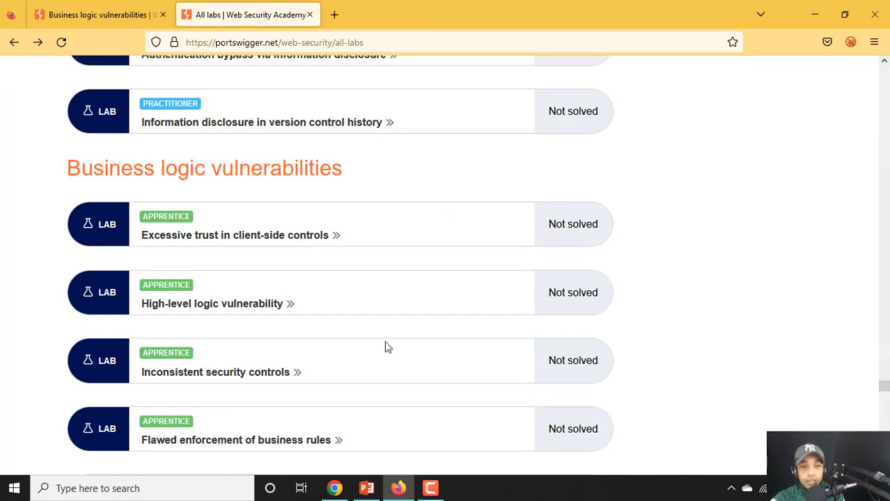
pyautogui.scroll(-8, 336, 266)
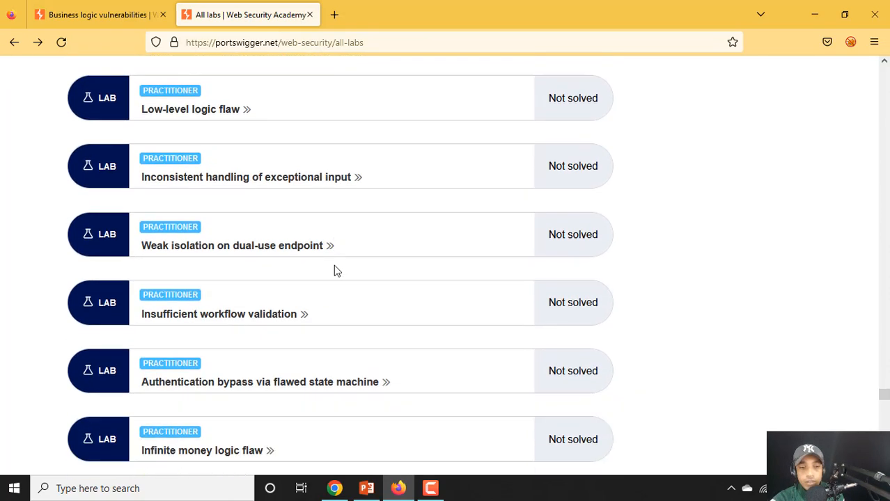
pyautogui.scroll(-3, 334, 271)
pyautogui.scroll(9, 332, 271)
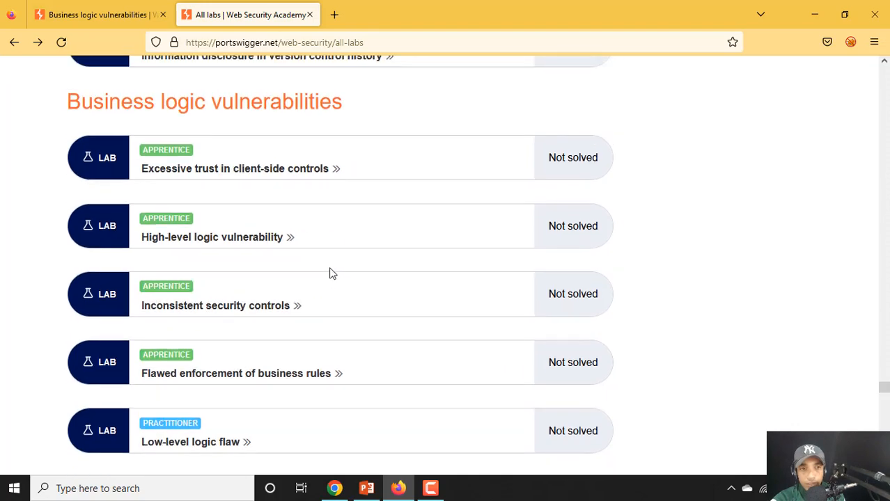
pyautogui.click(249, 176)
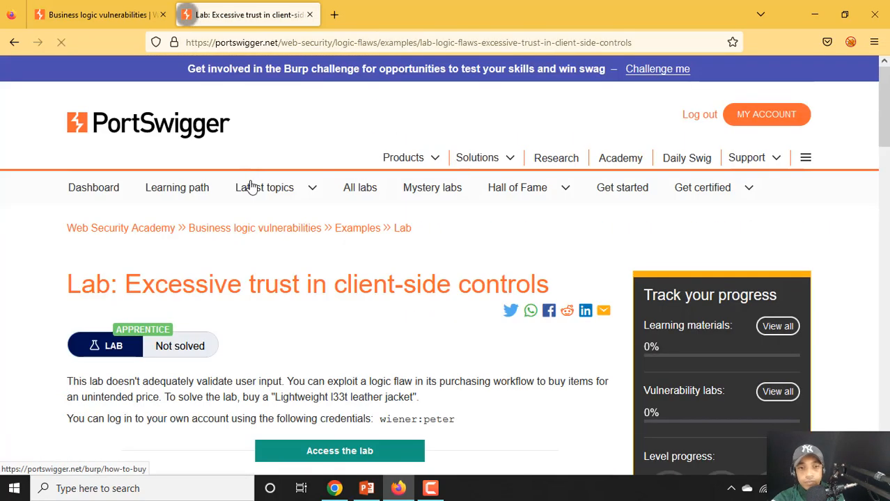
# Launch the lab from its description page in a new browser tab.
pyautogui.moveTo(265, 187)
pyautogui.scroll(-1, 521, 354)
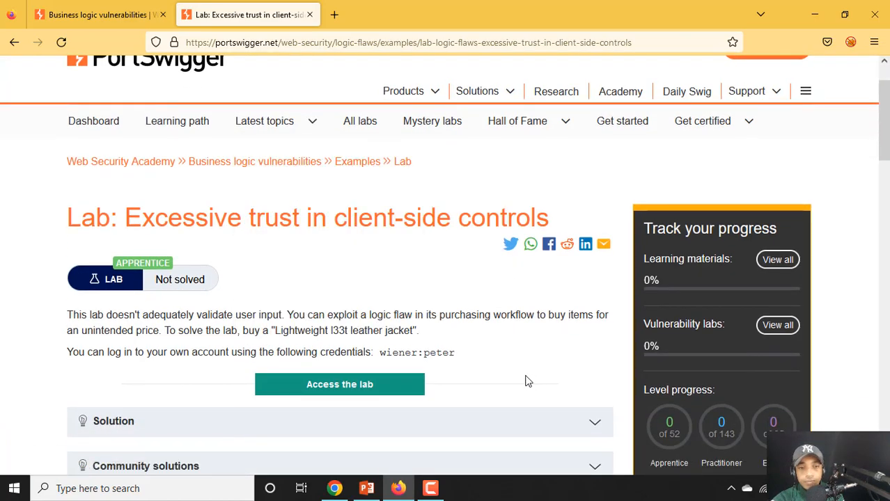
pyautogui.scroll(-1, 524, 378)
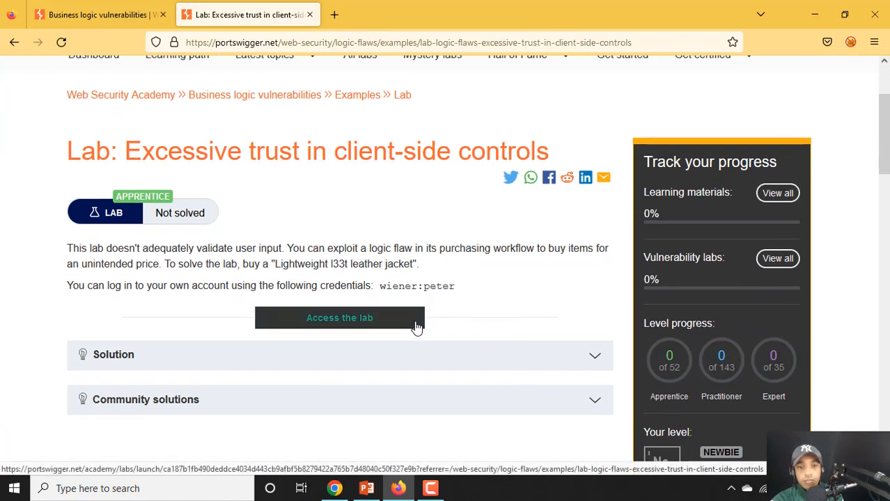
pyautogui.rightClick(358, 325)
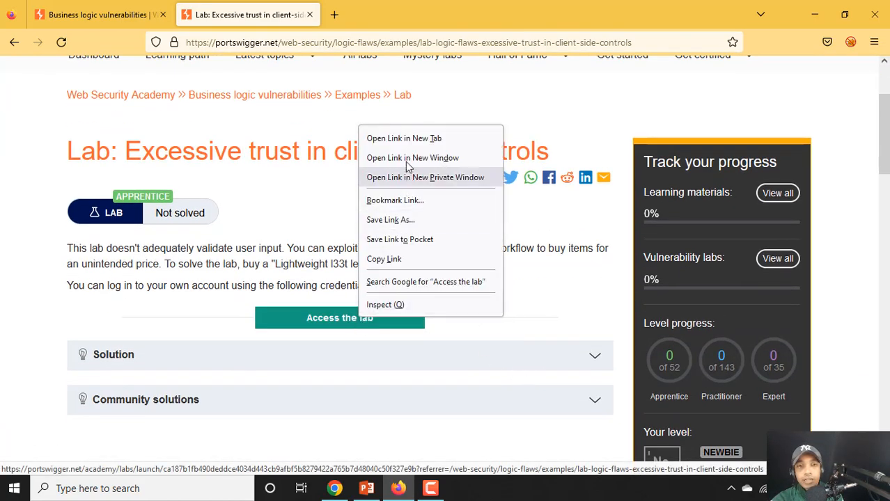
pyautogui.click(407, 138)
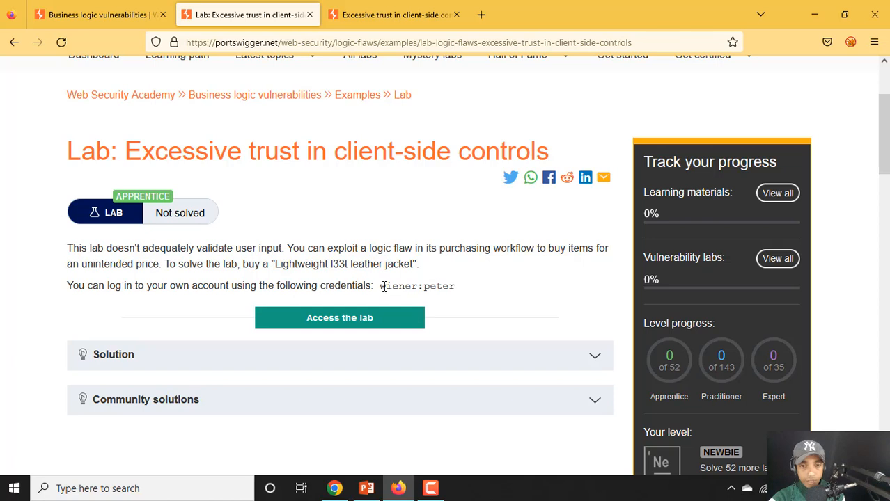
# Copy the username from the lab credentials given in the description.
pyautogui.moveTo(382, 288); pyautogui.dragTo(418, 287)
pyautogui.rightClick(407, 285)
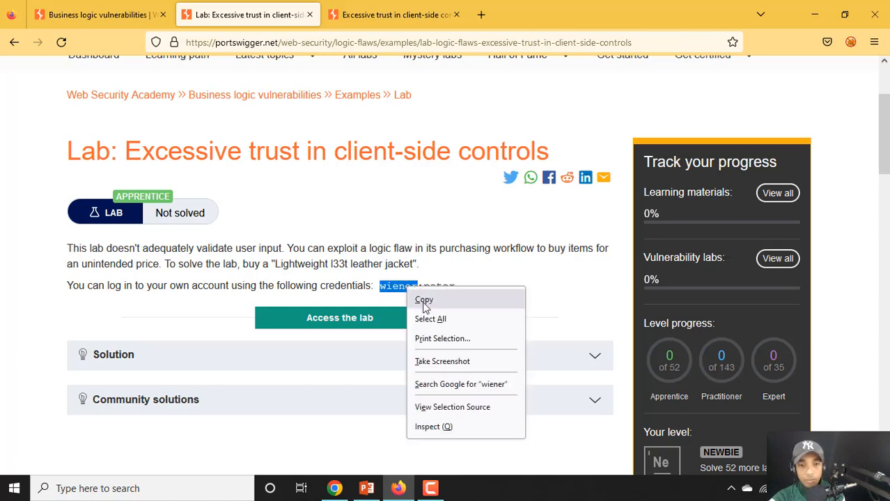
pyautogui.click(424, 301)
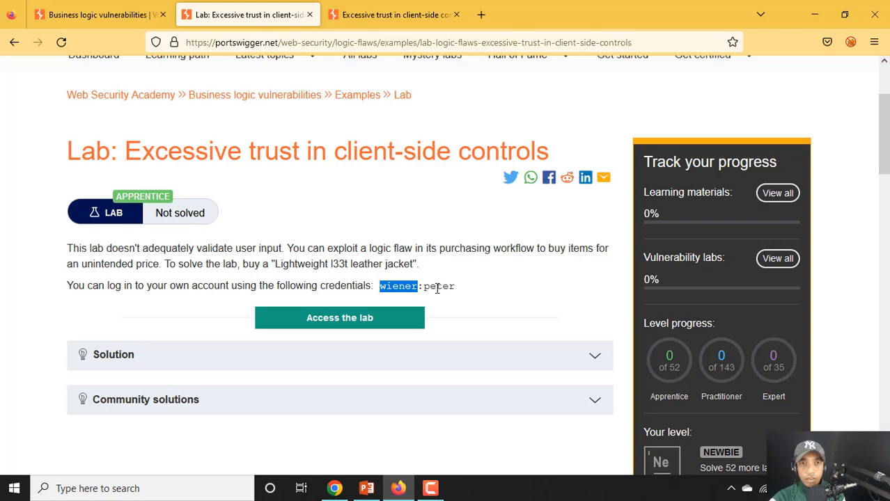
# Start Burp Suite Community Edition from the desktop with a temporary project and the Burp default configuration.
pyautogui.click(811, 15)
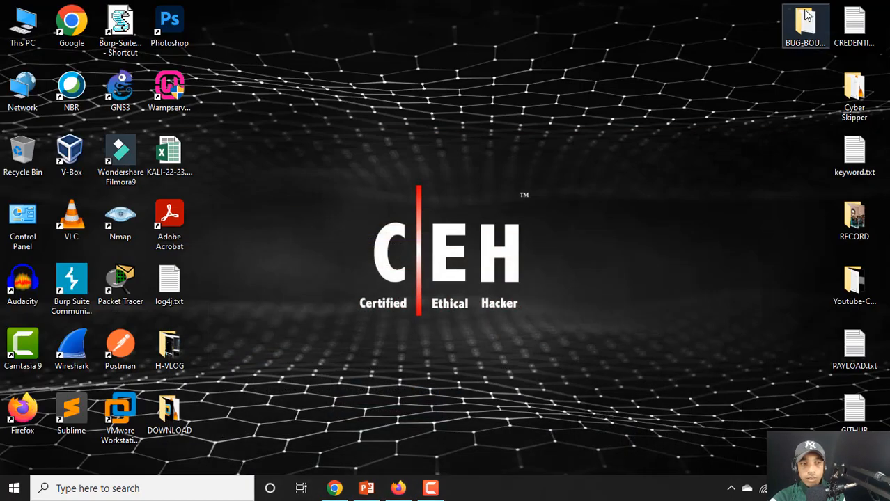
pyautogui.rightClick(70, 276)
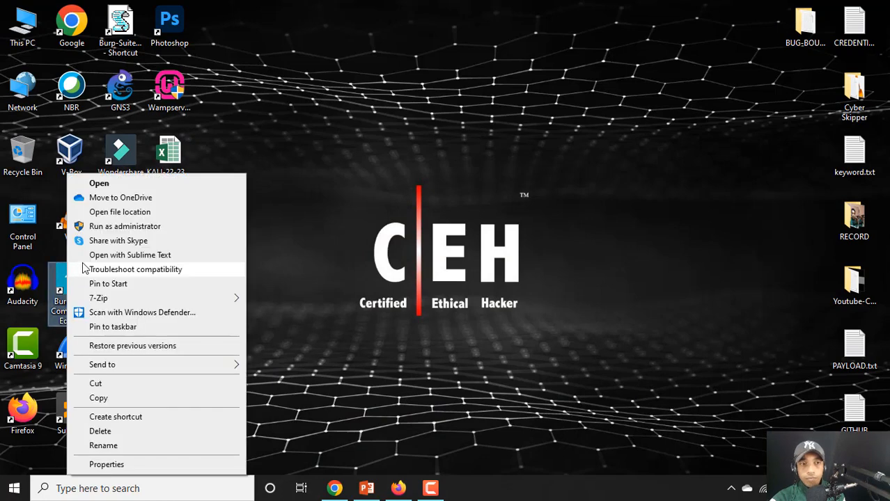
pyautogui.click(116, 182)
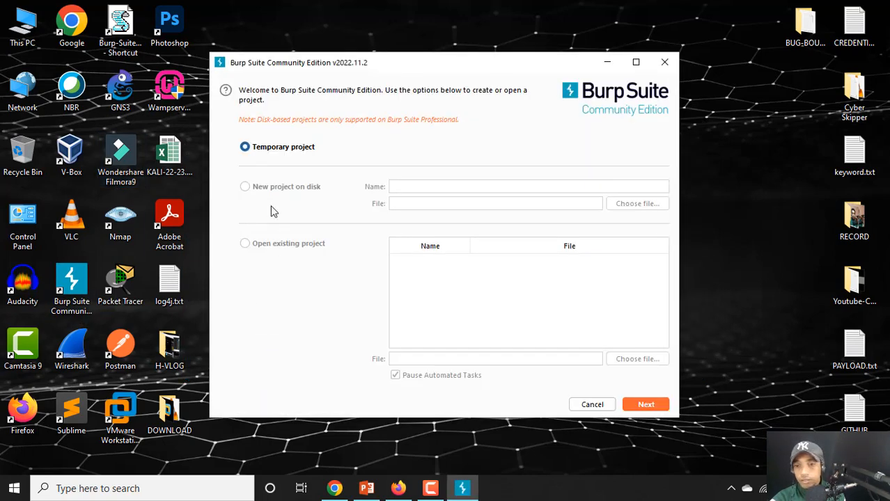
pyautogui.click(642, 407)
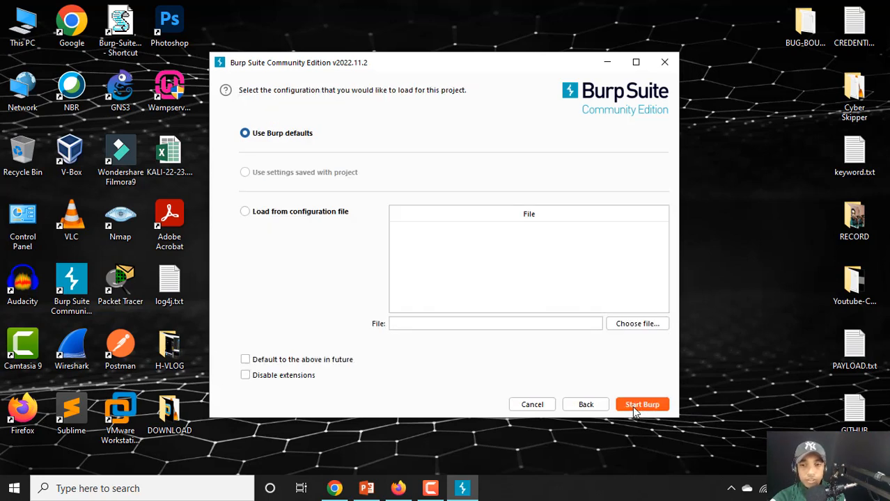
pyautogui.click(635, 410)
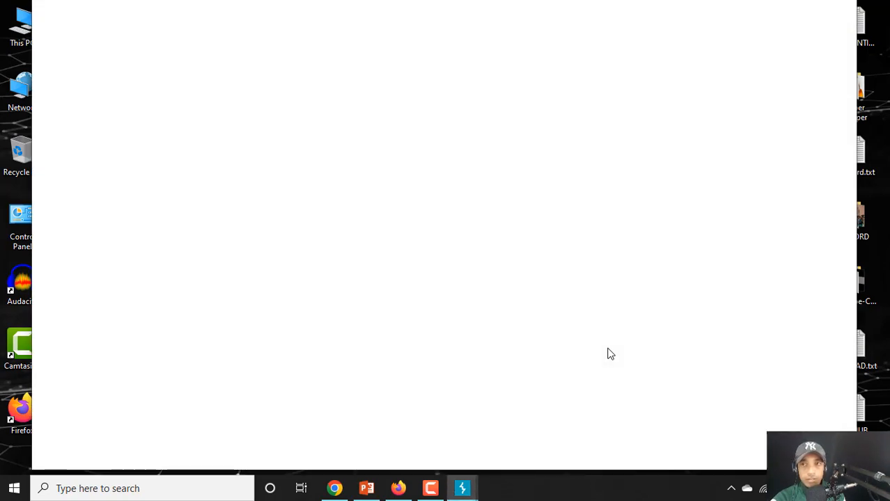
# Examine the proxy listener settings in Burp Suite's Proxy options.
pyautogui.click(811, 11)
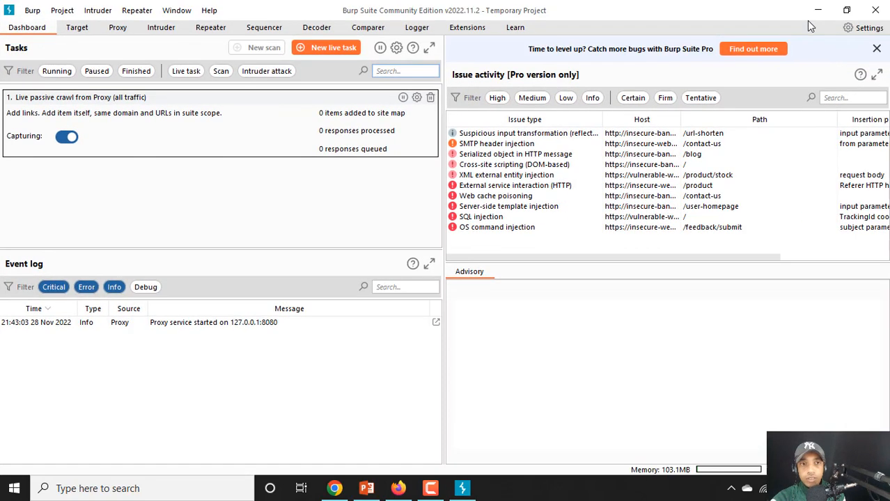
pyautogui.click(118, 29)
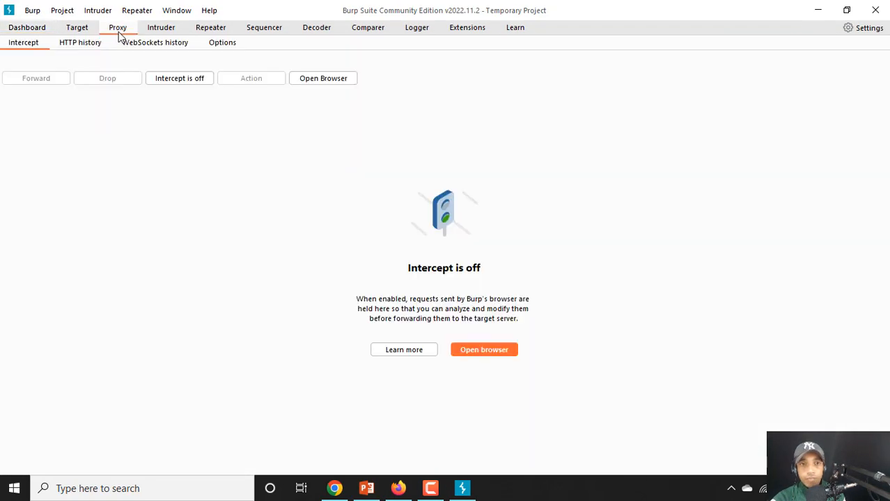
pyautogui.click(220, 43)
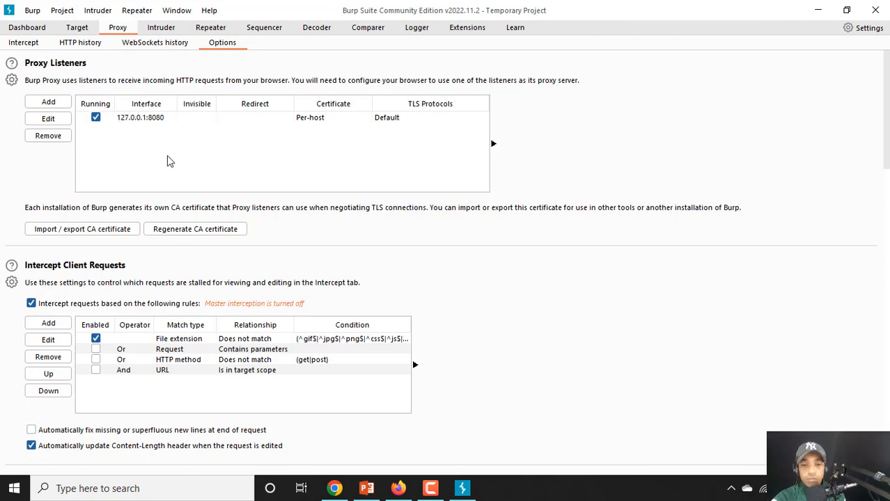
# Switch back to Firefox and route its traffic through the burp-proxy entry in FoxyProxy.
pyautogui.click(397, 488)
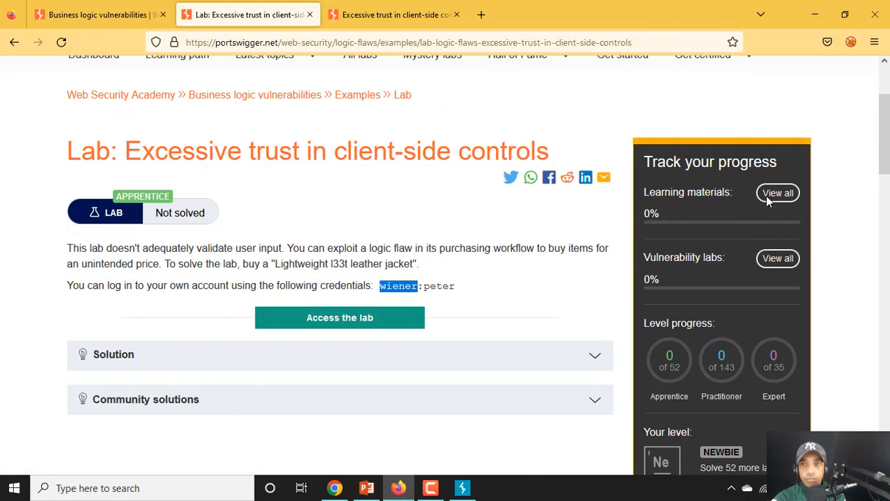
pyautogui.click(851, 44)
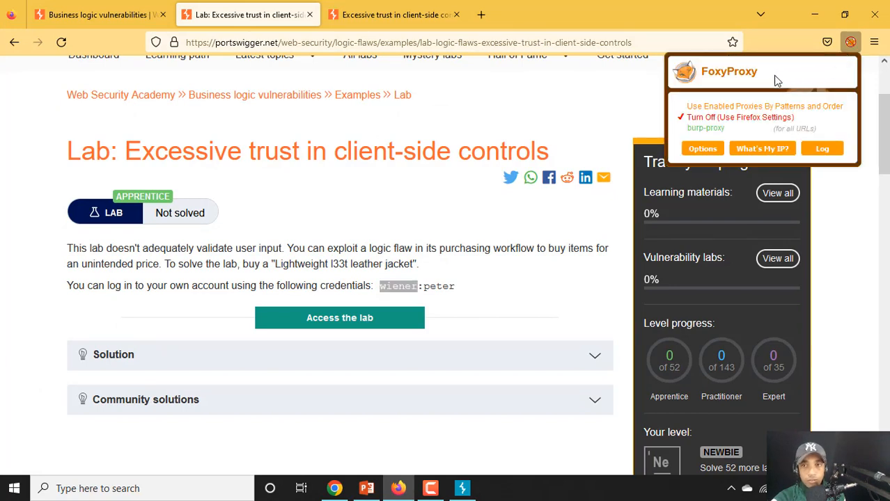
pyautogui.click(706, 131)
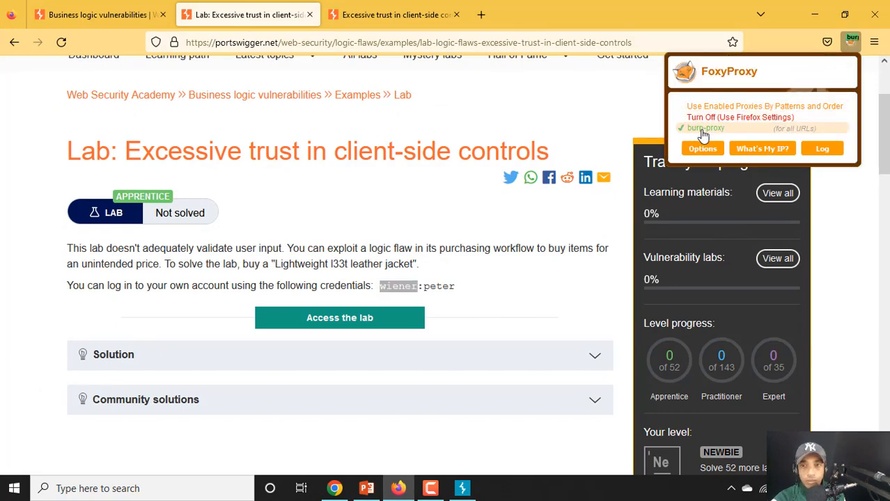
pyautogui.click(840, 210)
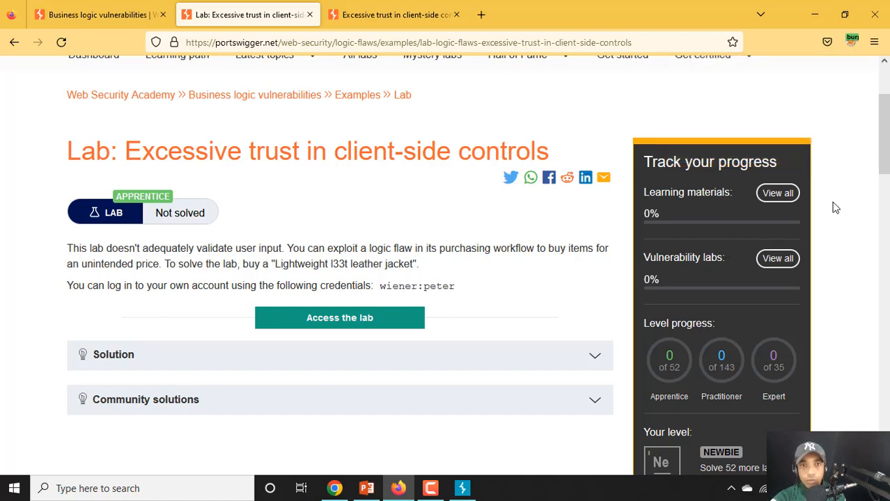
# Open the lab shop's login page and copy the username from the credentials in the lab description.
pyautogui.click(403, 10)
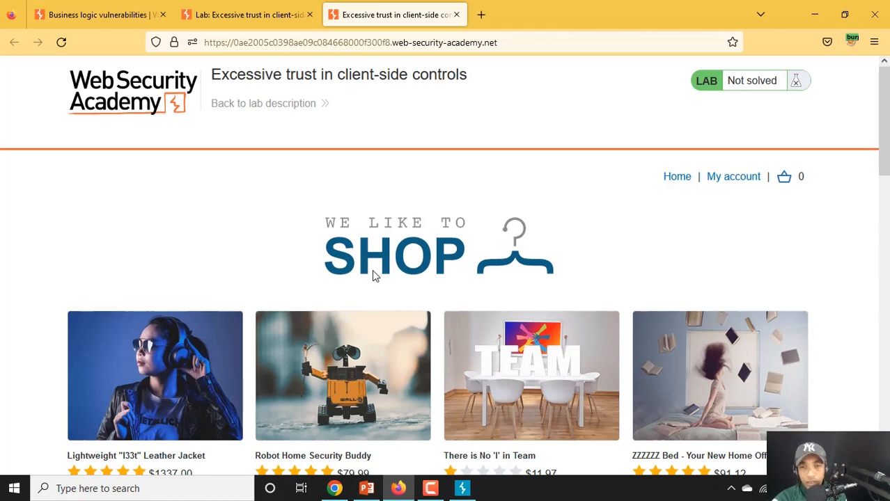
pyautogui.click(720, 183)
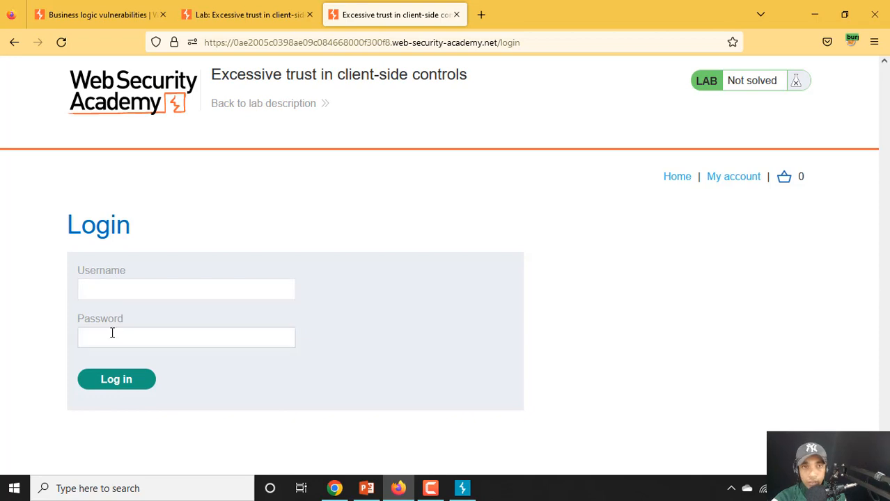
pyautogui.click(257, 10)
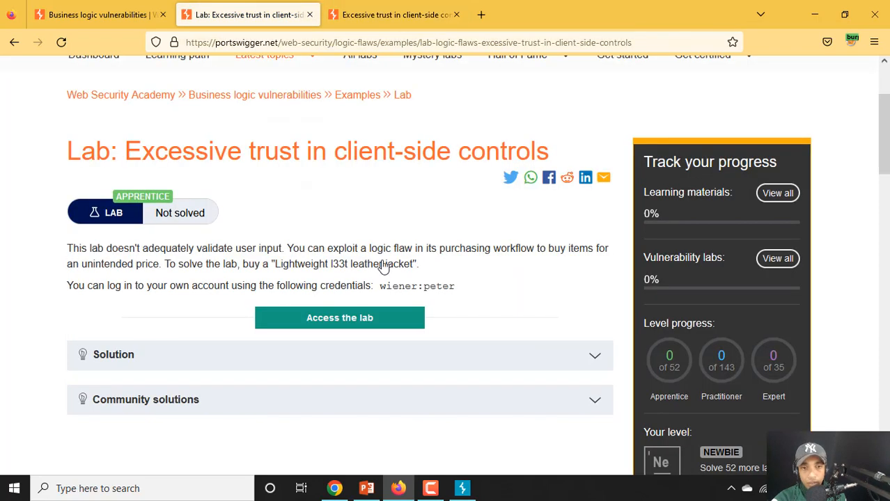
pyautogui.moveTo(381, 288); pyautogui.dragTo(415, 286)
pyautogui.rightClick(411, 287)
pyautogui.click(426, 302)
pyautogui.click(390, 10)
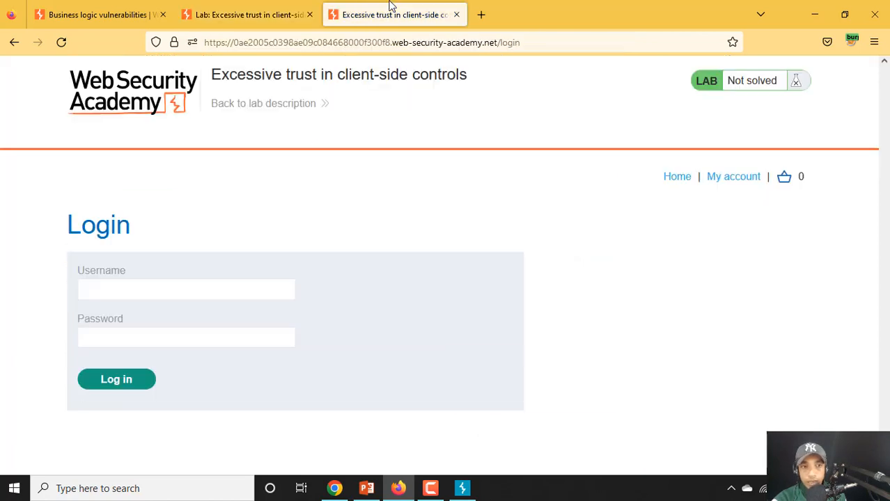
# Log in to the shop with the copied username and the account password, declining to save the password in Firefox.
pyautogui.click(149, 284)
pyautogui.rightClick(150, 285)
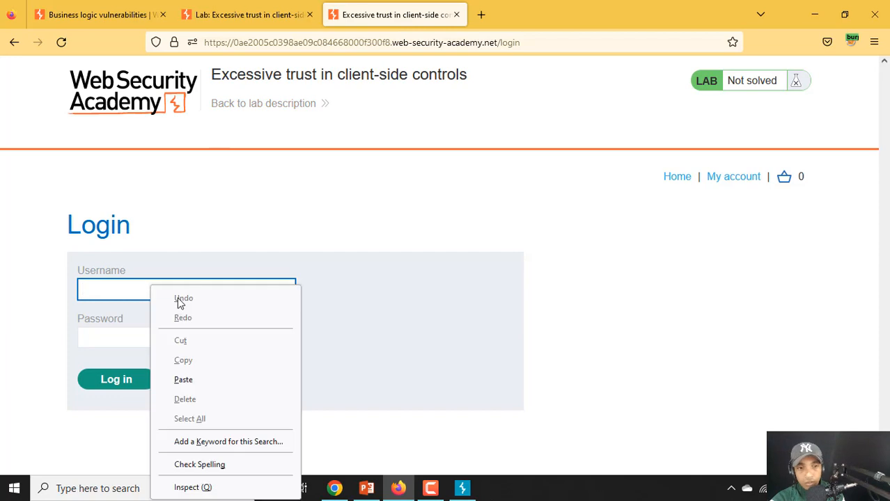
pyautogui.click(195, 382)
pyautogui.click(180, 342)
pyautogui.write('peter')
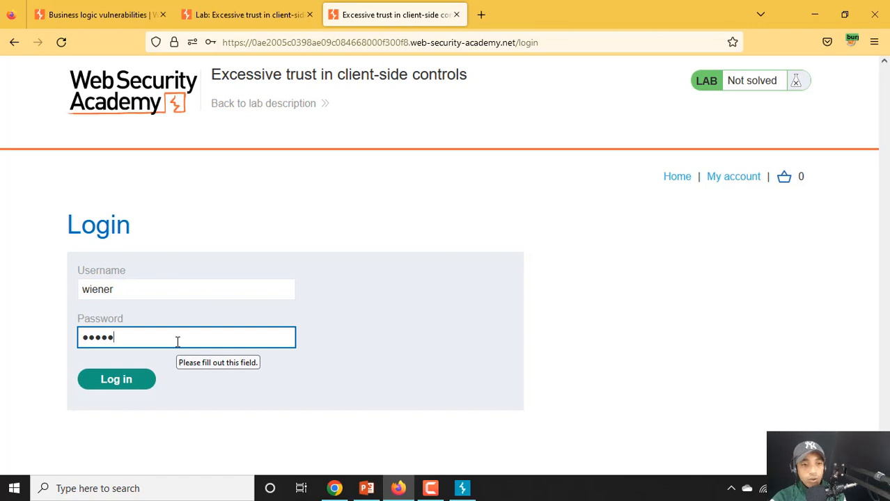
pyautogui.click(133, 385)
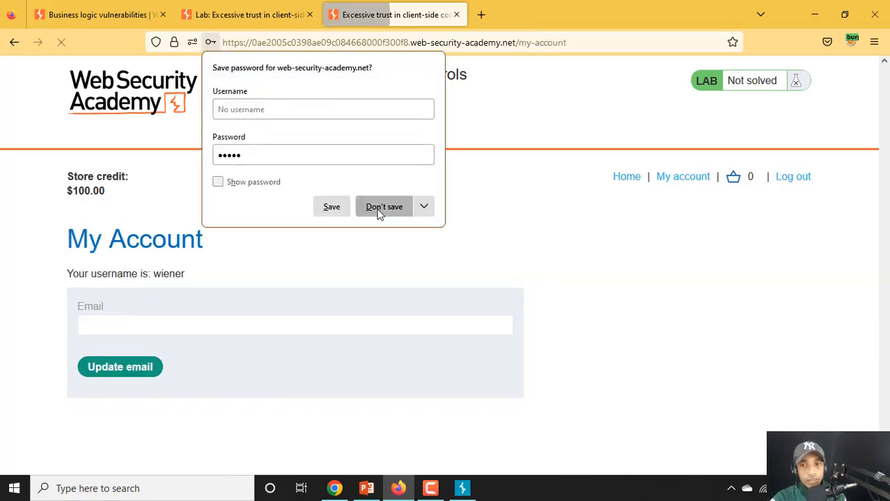
pyautogui.click(380, 210)
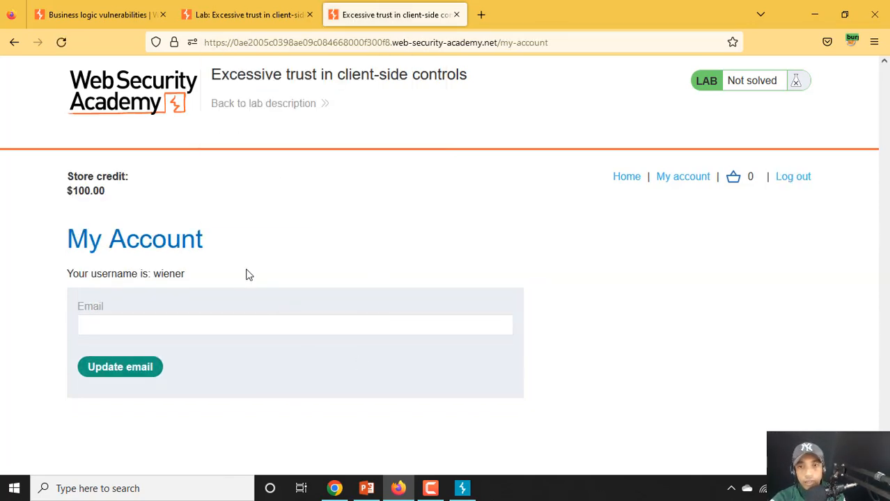
# Review the shop's home page for product prices and store credit, and check the purchase objective in the lab description.
pyautogui.click(634, 180)
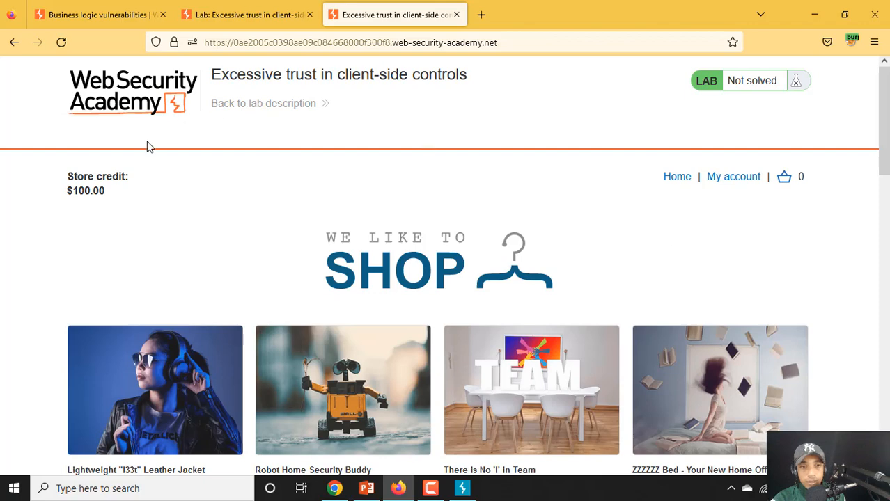
pyautogui.scroll(-3, 307, 334)
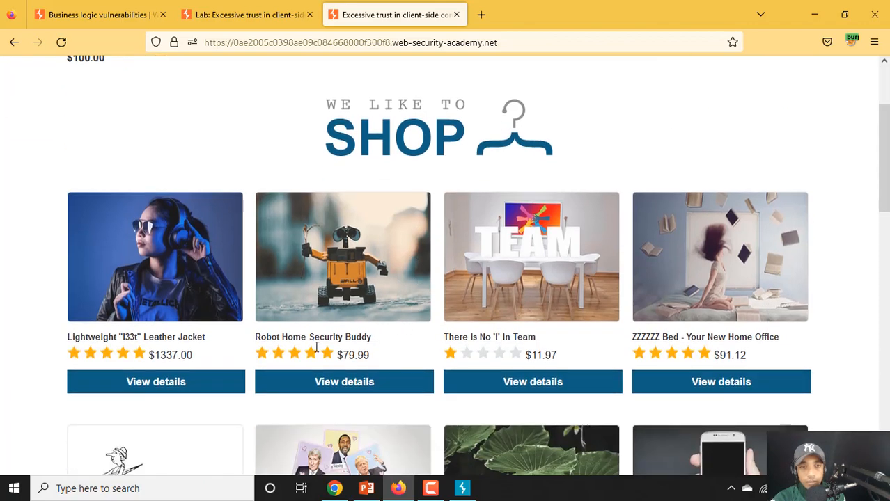
pyautogui.scroll(3, 374, 331)
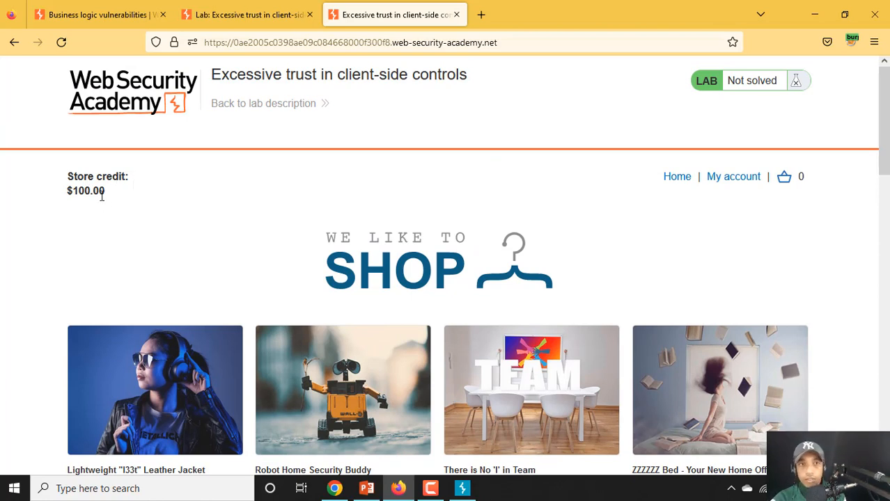
pyautogui.click(240, 14)
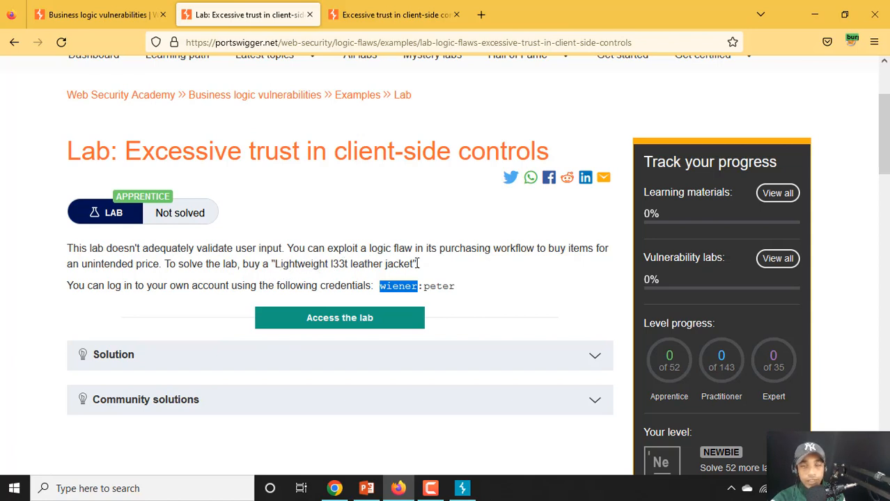
pyautogui.click(380, 8)
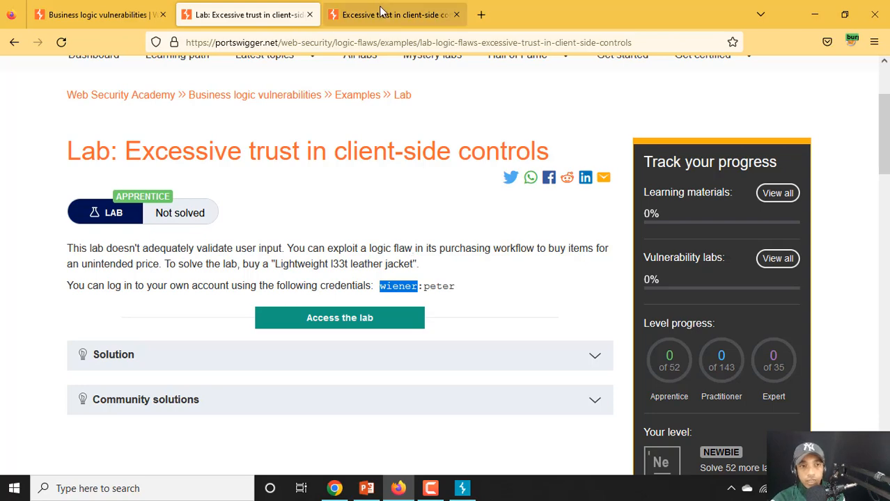
# Open the details page of the Lightweight "l33t" Leather Jacket and review its price, description and add-to-cart option.
pyautogui.scroll(-1, 392, 213)
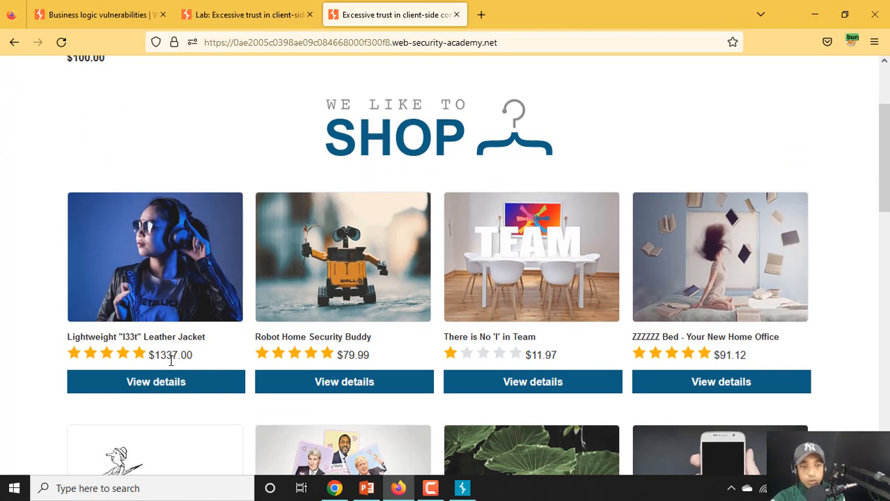
pyautogui.scroll(2, 169, 360)
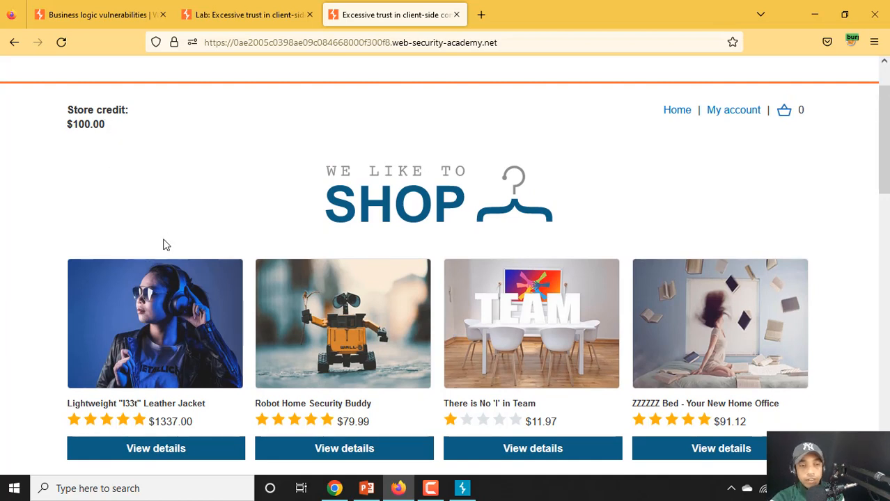
pyautogui.scroll(-2, 163, 245)
pyautogui.click(140, 392)
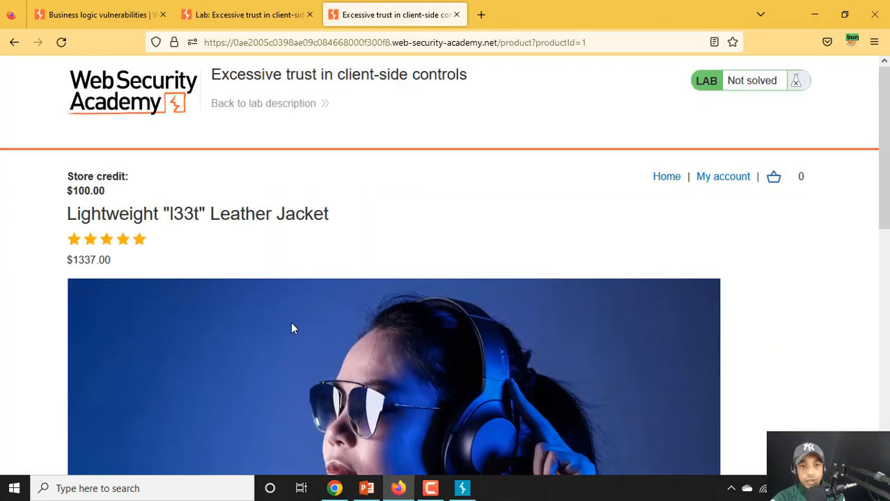
pyautogui.scroll(-10, 292, 329)
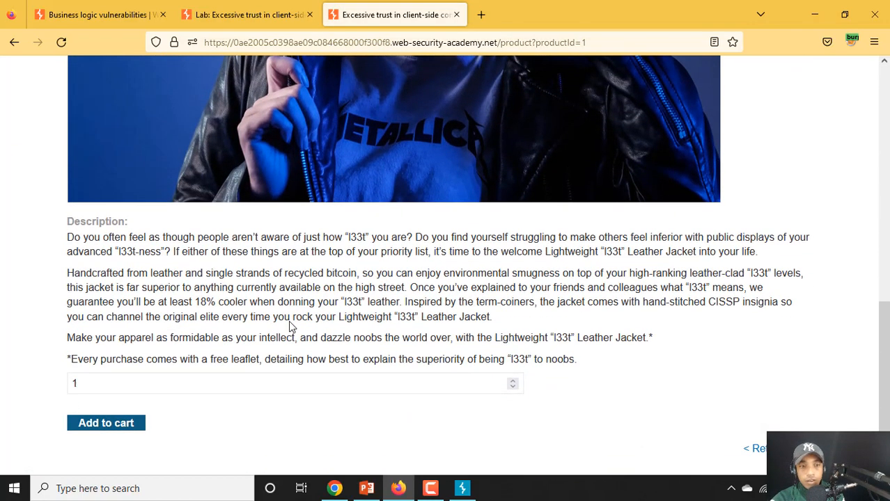
pyautogui.scroll(10, 292, 327)
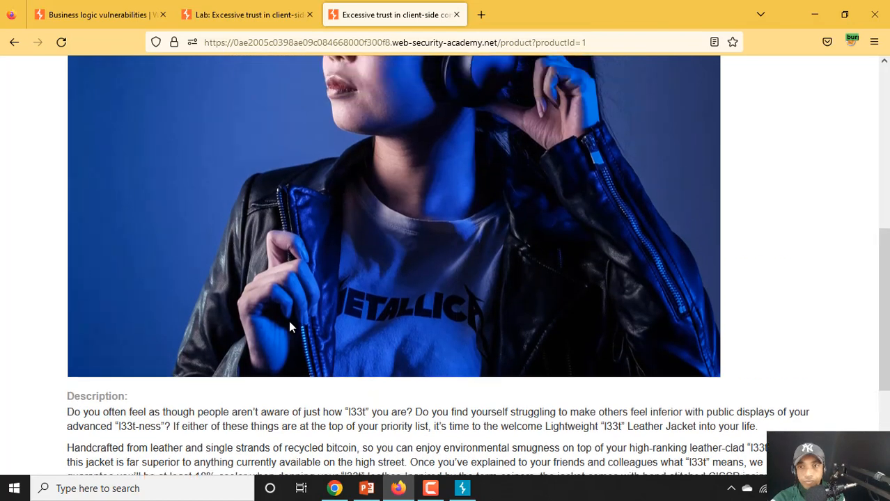
pyautogui.scroll(-8, 291, 327)
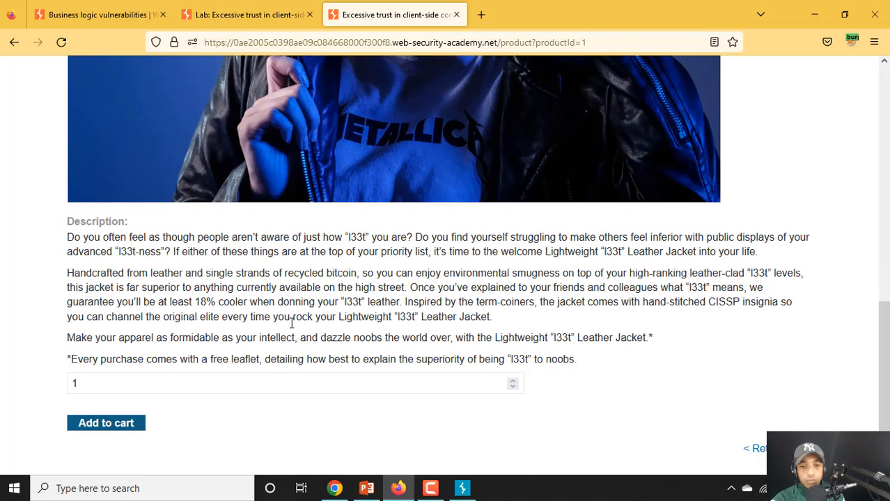
# Switch to Burp Suite and turn on proxy interception.
pyautogui.click(462, 488)
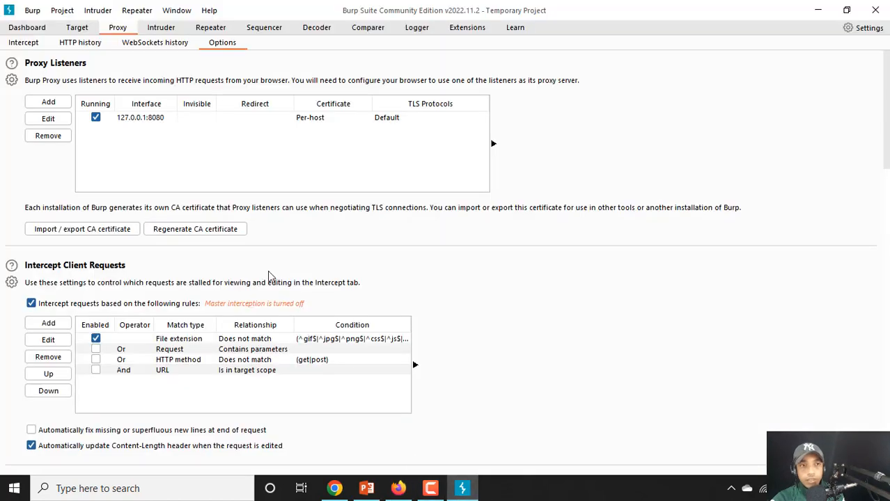
pyautogui.click(23, 44)
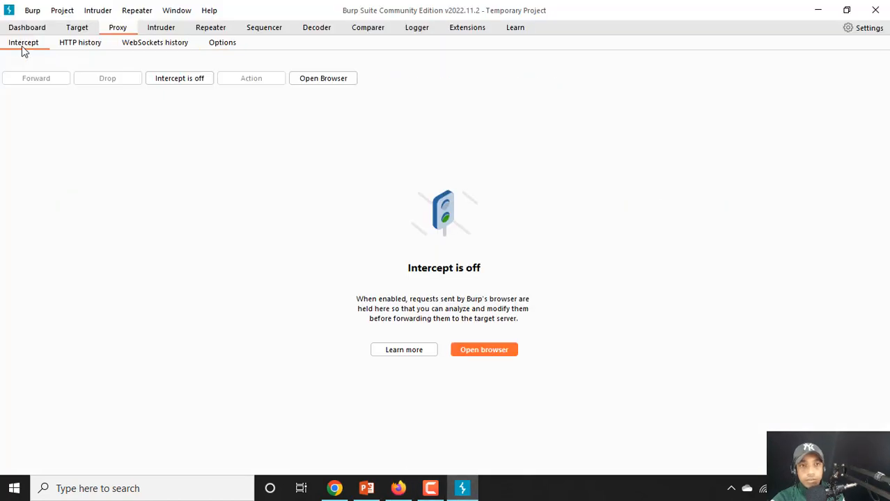
pyautogui.click(177, 83)
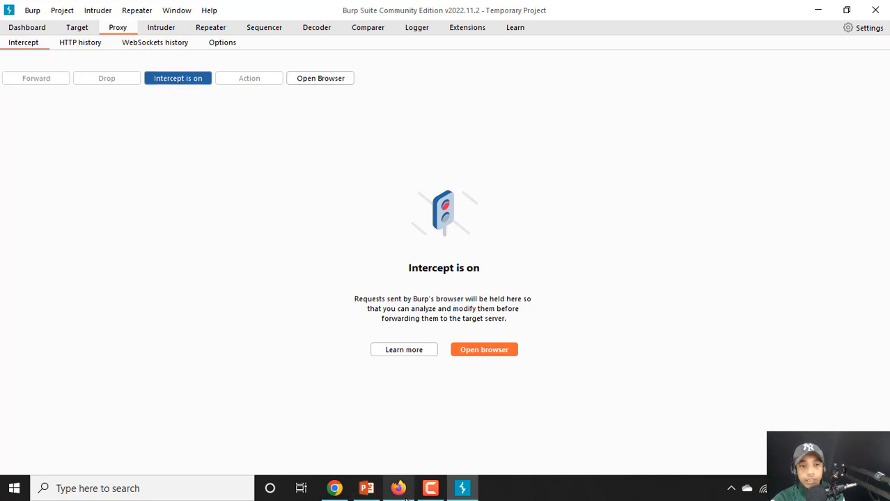
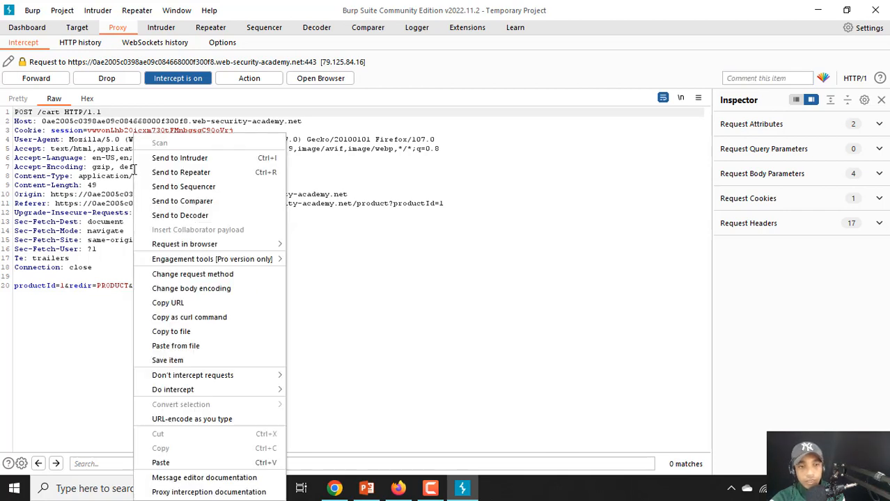
# Send the intercepted POST /cart request for the jacket to Repeater and turn proxy interception off.
pyautogui.click(186, 174)
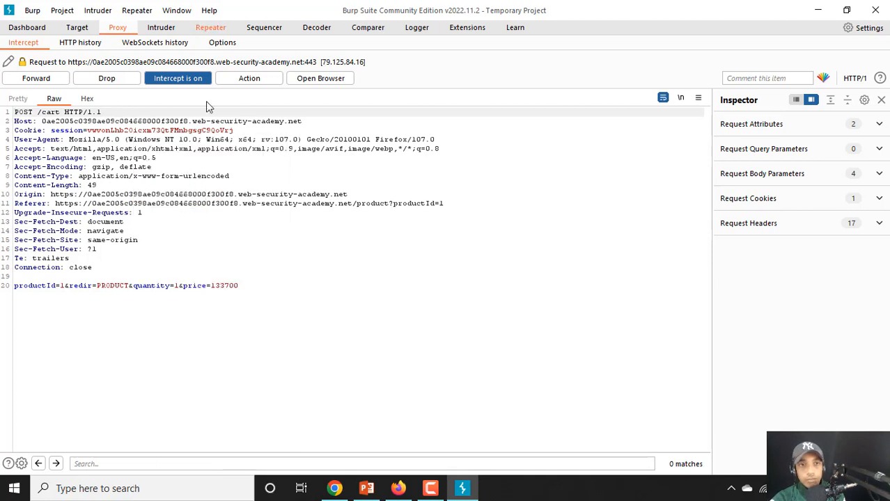
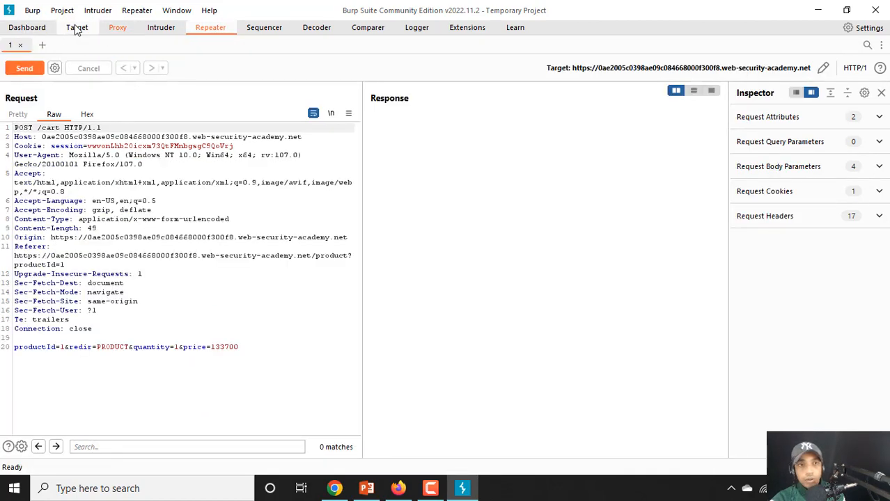
pyautogui.click(119, 28)
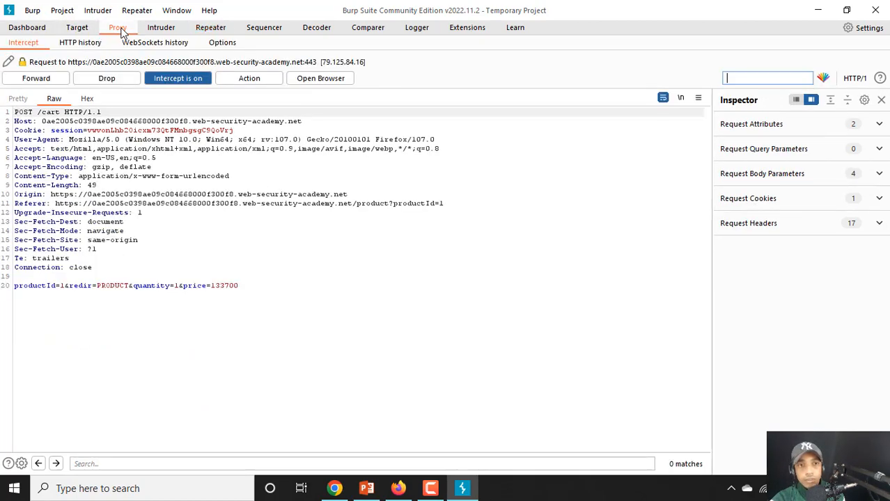
pyautogui.click(183, 78)
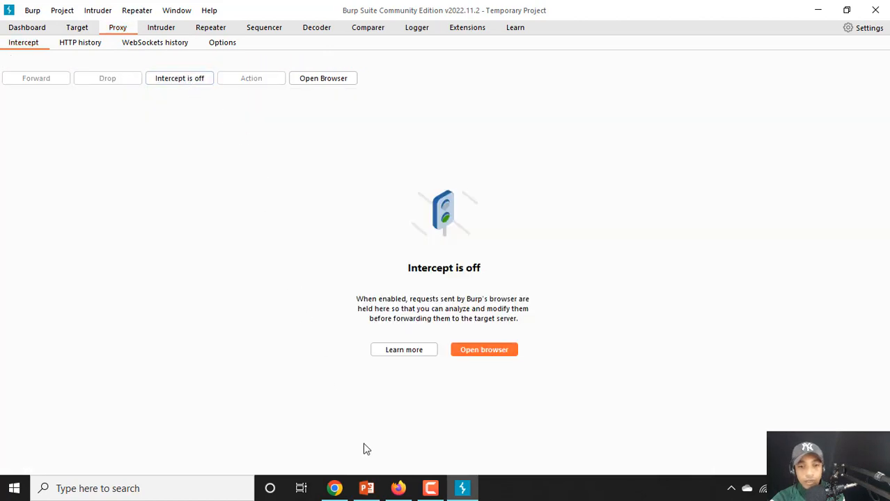
# Switch to Firefox, open the shopping cart, and try to place the order for the leather jacket at its original price.
pyautogui.click(399, 488)
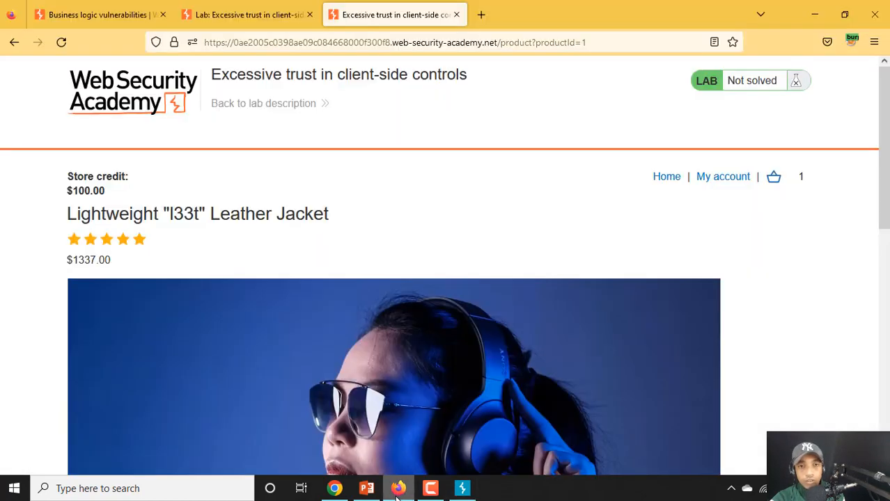
pyautogui.scroll(-2, 217, 341)
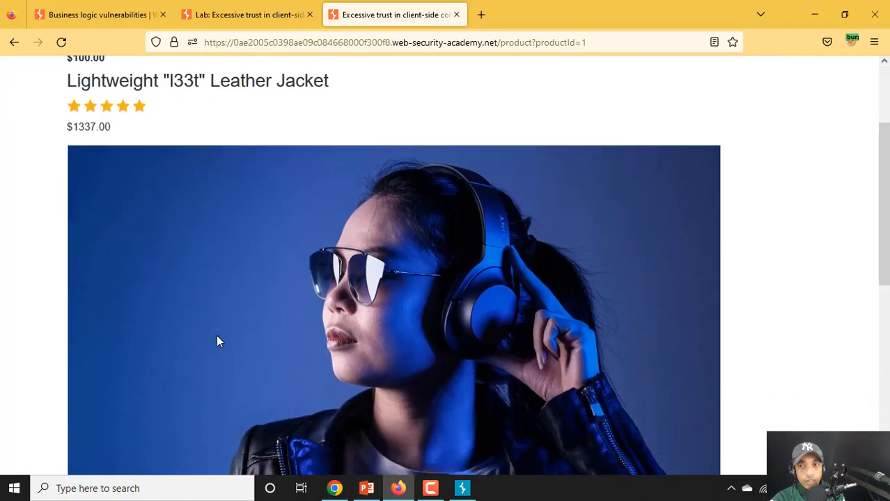
pyautogui.scroll(1, 351, 287)
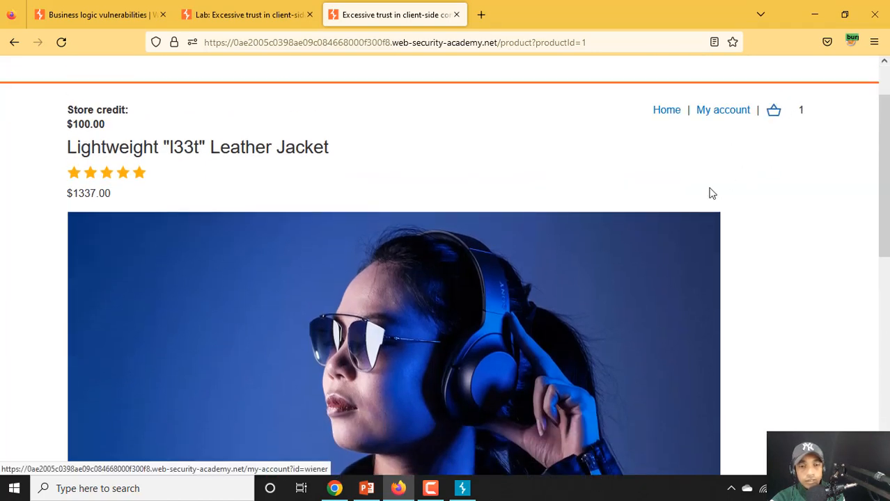
pyautogui.scroll(-3, 705, 196)
pyautogui.scroll(-3, 702, 201)
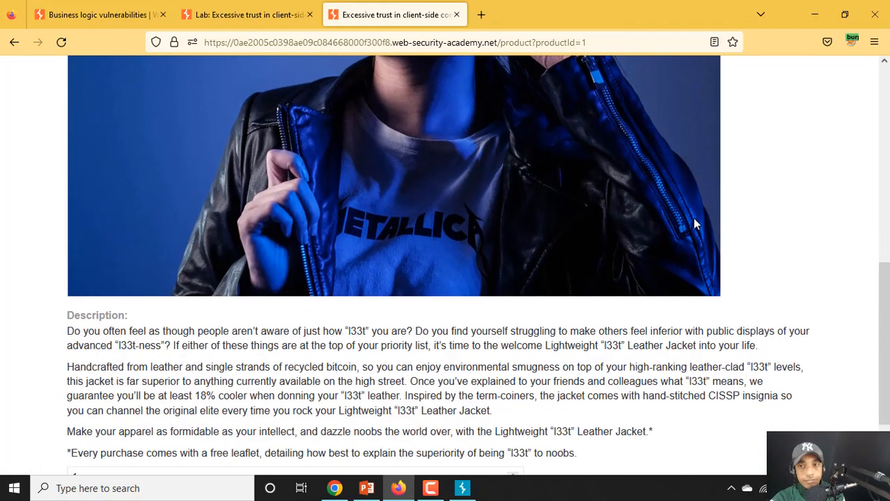
pyautogui.scroll(5, 697, 219)
pyautogui.scroll(3, 740, 177)
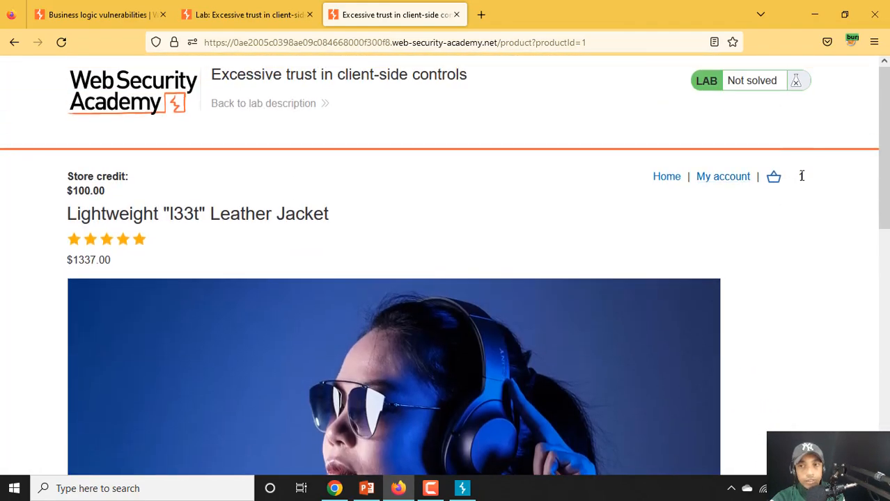
pyautogui.click(775, 183)
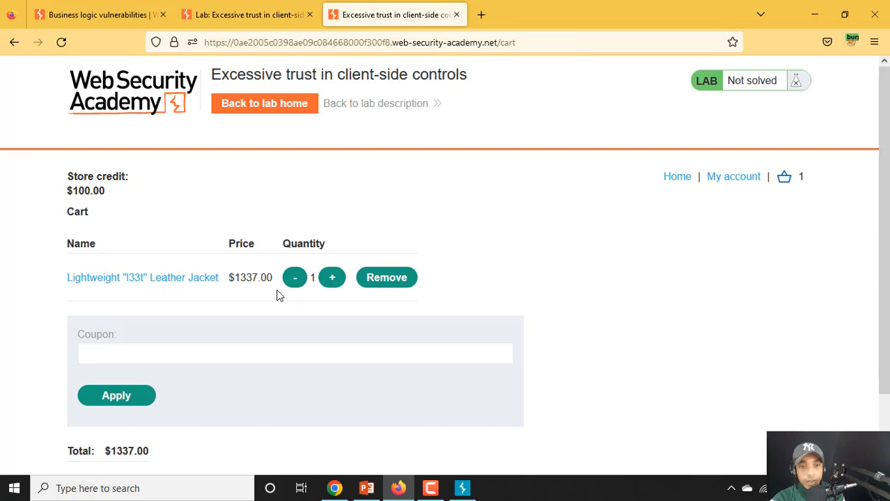
pyautogui.scroll(-2, 222, 340)
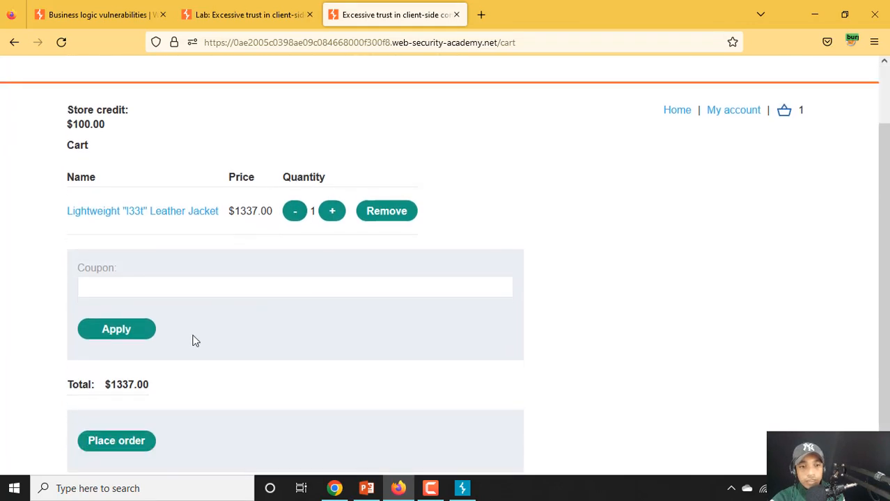
pyautogui.click(117, 442)
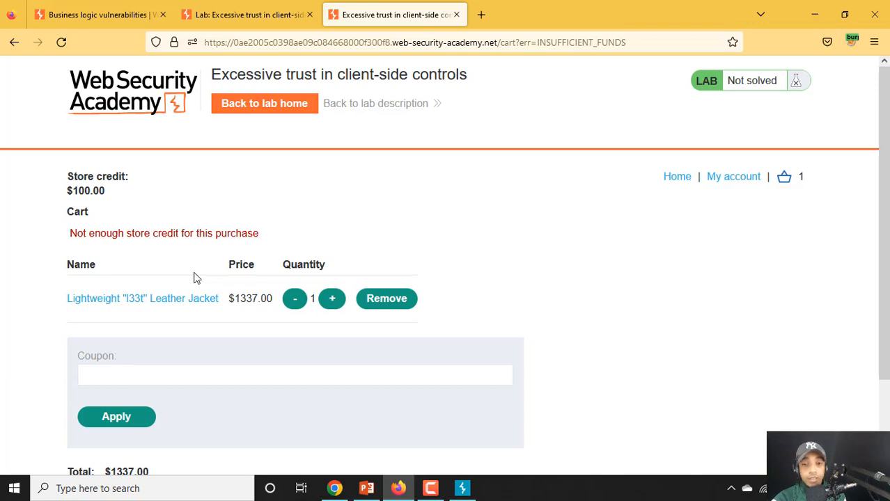
# Switch to Burp Suite and resend the POST /cart request from Repeater with the price parameter set to 10.
pyautogui.click(462, 489)
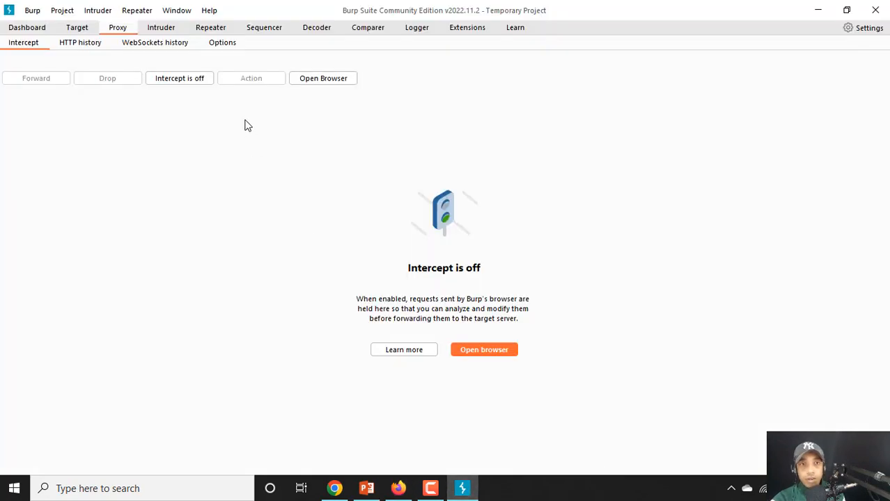
pyautogui.click(217, 29)
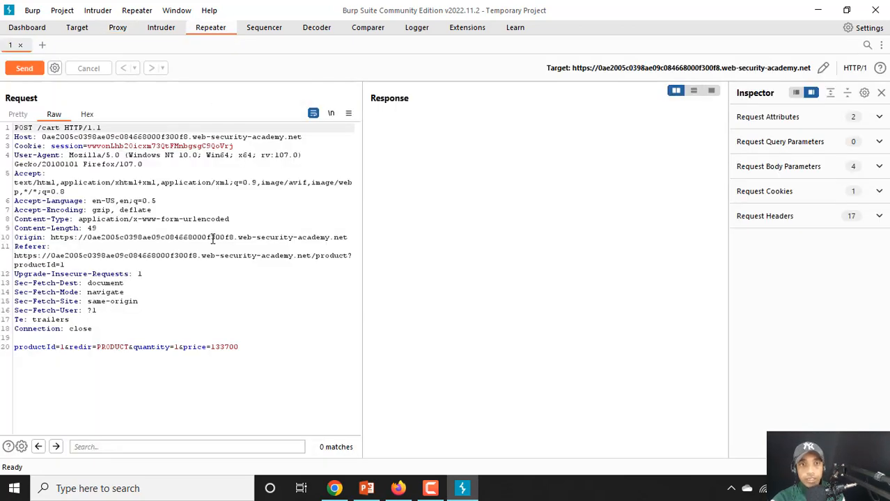
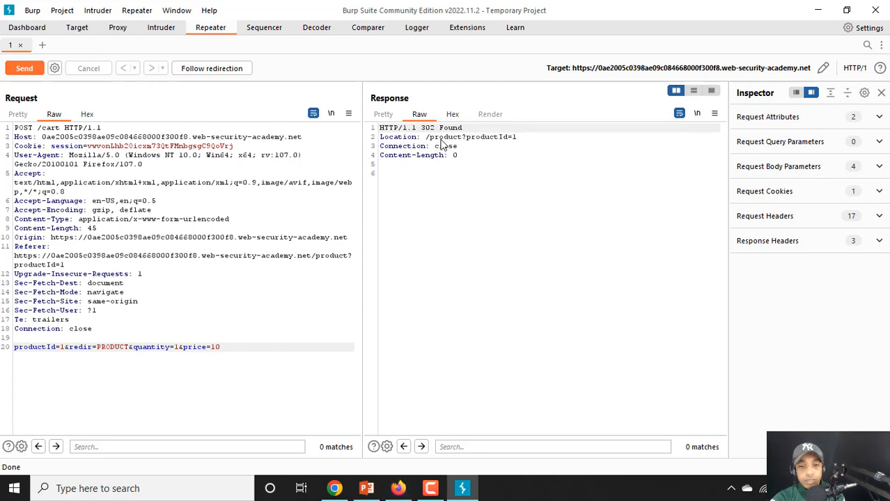
# Switch to Firefox and reload the shopping cart to check the jacket's price, quantity and total.
pyautogui.click(399, 491)
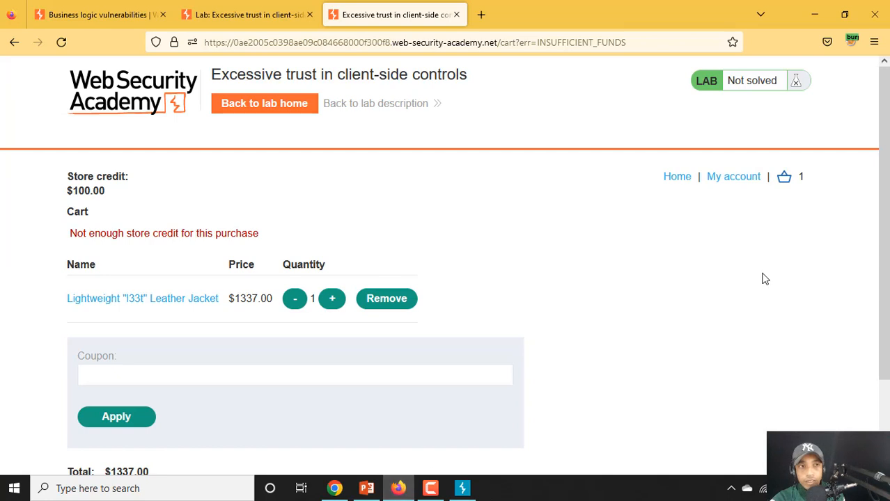
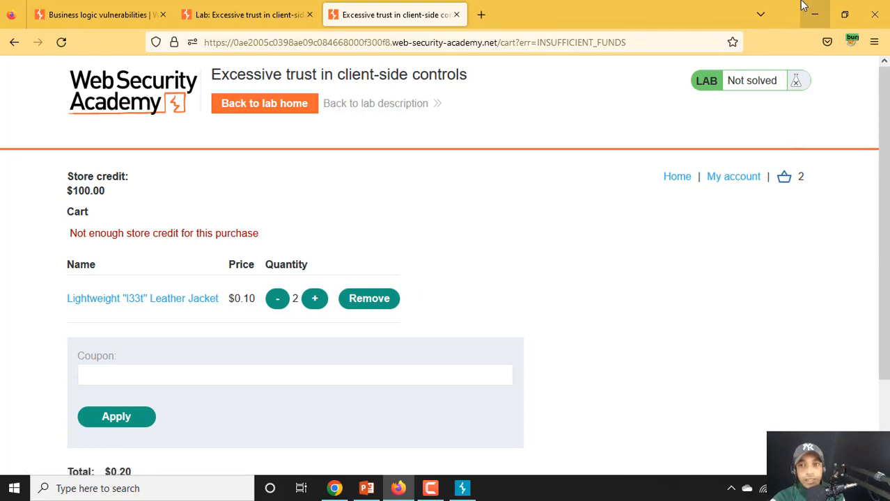
pyautogui.click(789, 183)
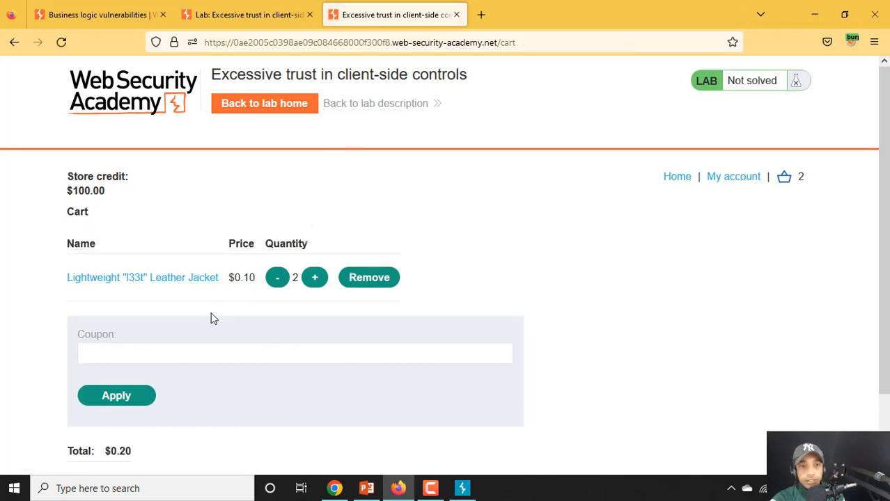
pyautogui.scroll(-2, 503, 243)
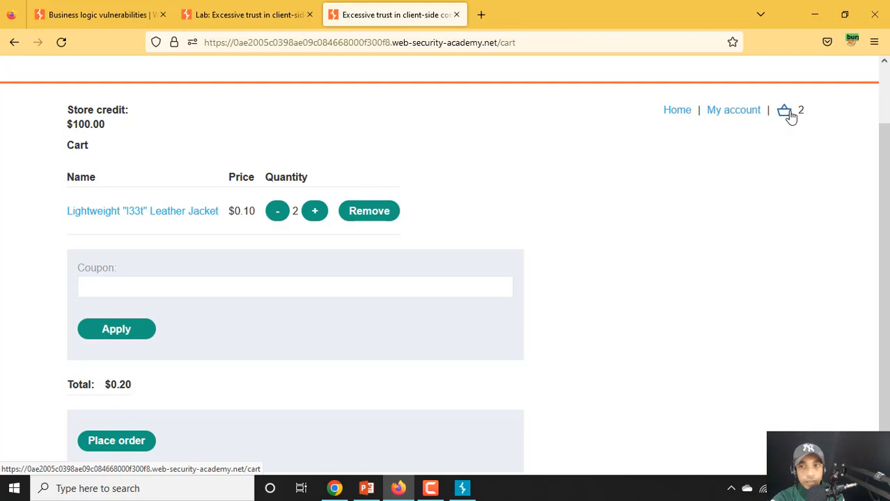
pyautogui.scroll(1, 235, 241)
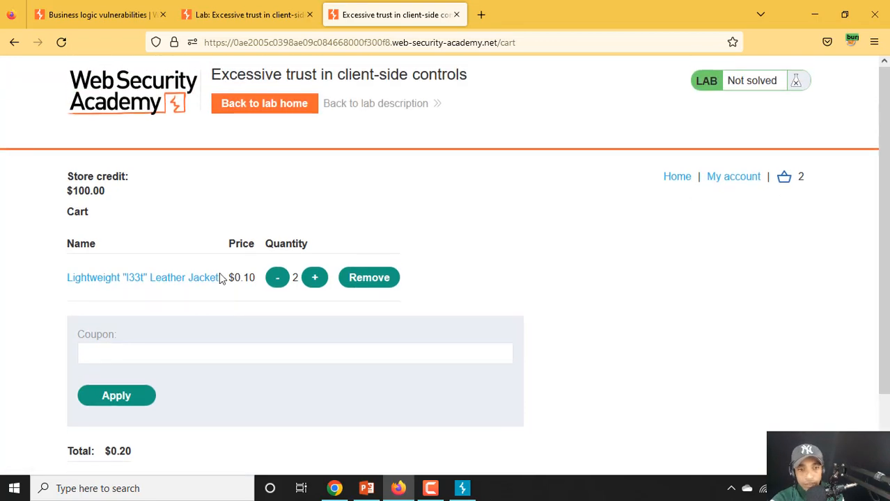
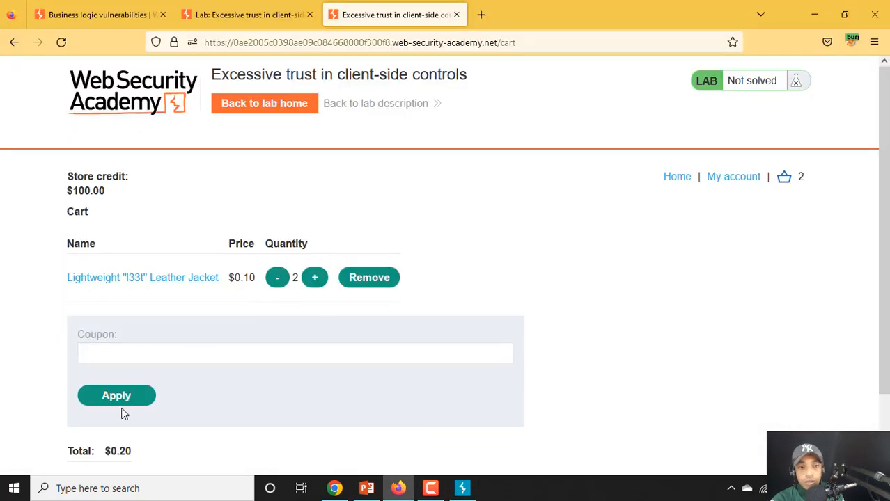
# Place the order for the leather jackets in the cart without a coupon.
pyautogui.click(124, 404)
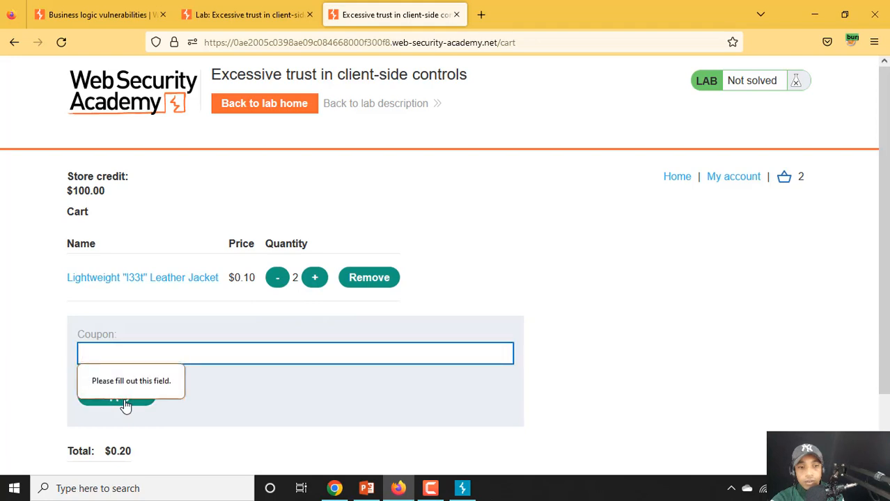
pyautogui.click(189, 402)
pyautogui.scroll(-2, 196, 401)
pyautogui.scroll(-1, 196, 402)
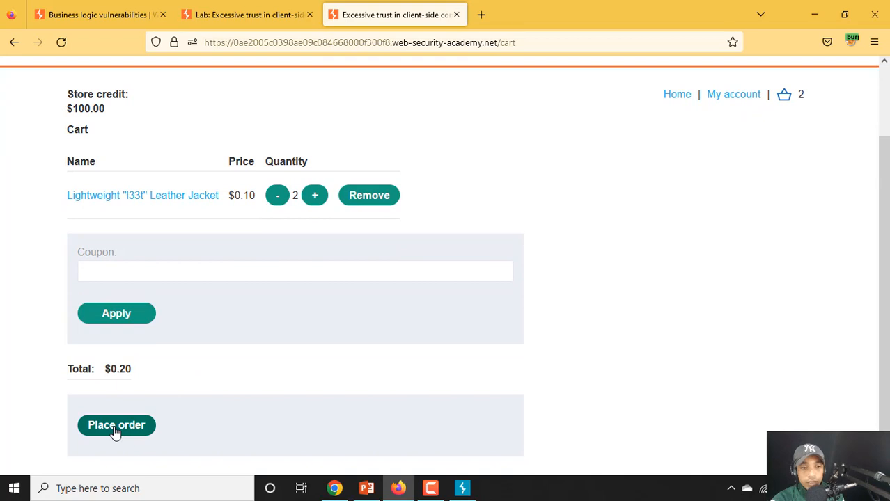
pyautogui.click(117, 435)
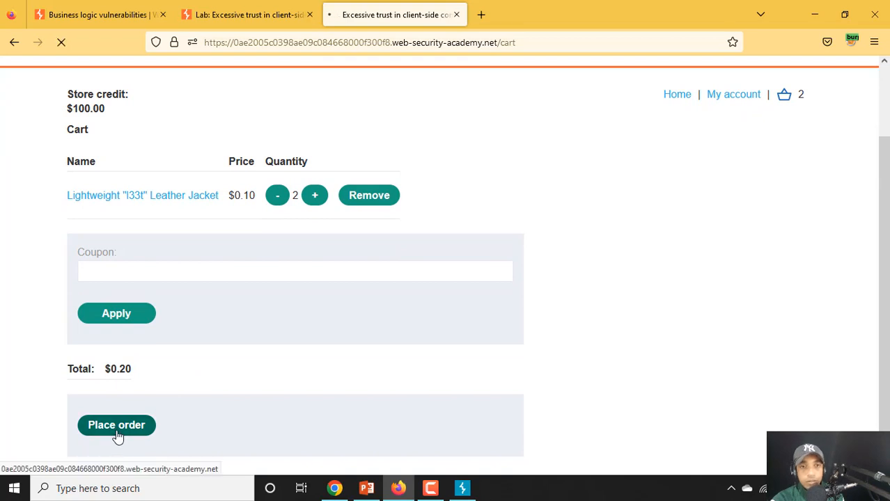